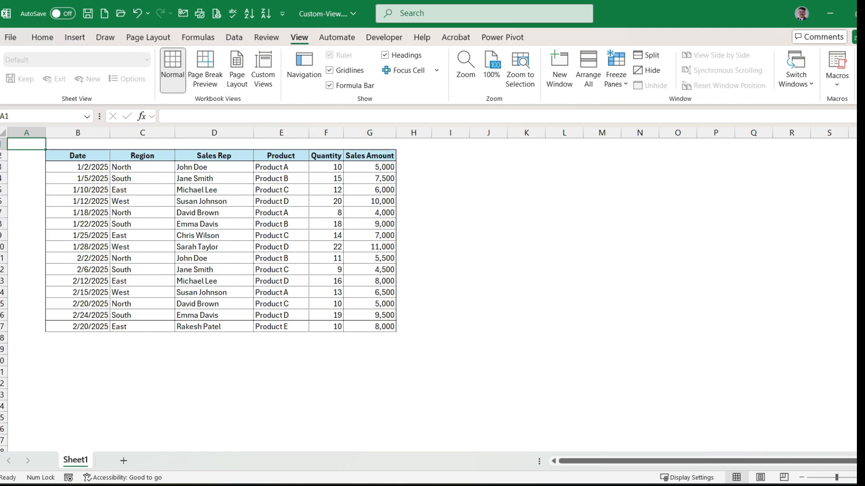
- Turn on filtering for the sales table and limit the Region column to East
left_click(142, 190)
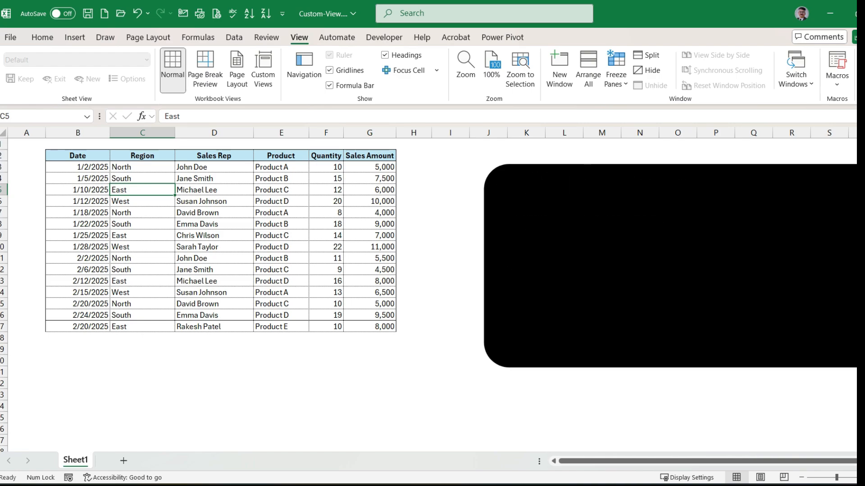
left_click(214, 190)
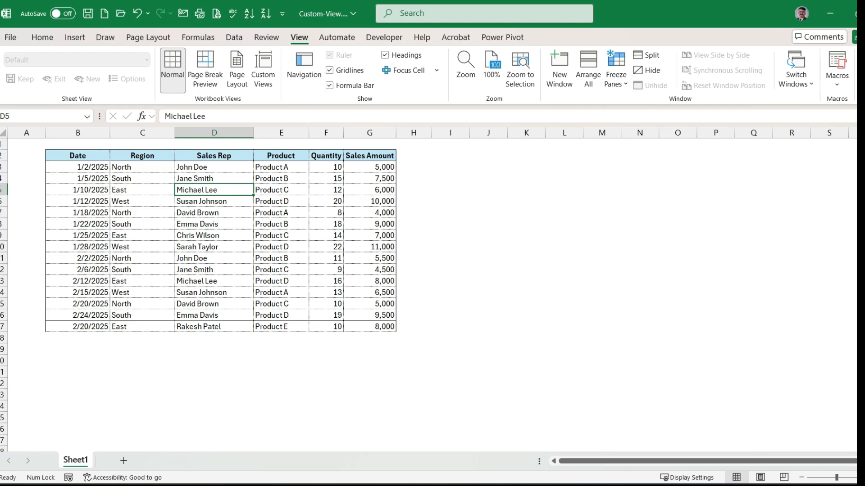
key("ctrl+shift+l")
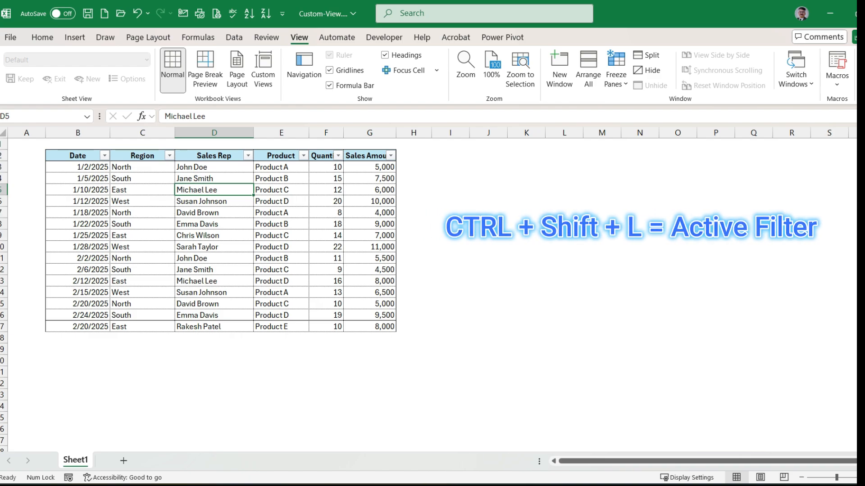
left_click(169, 156)
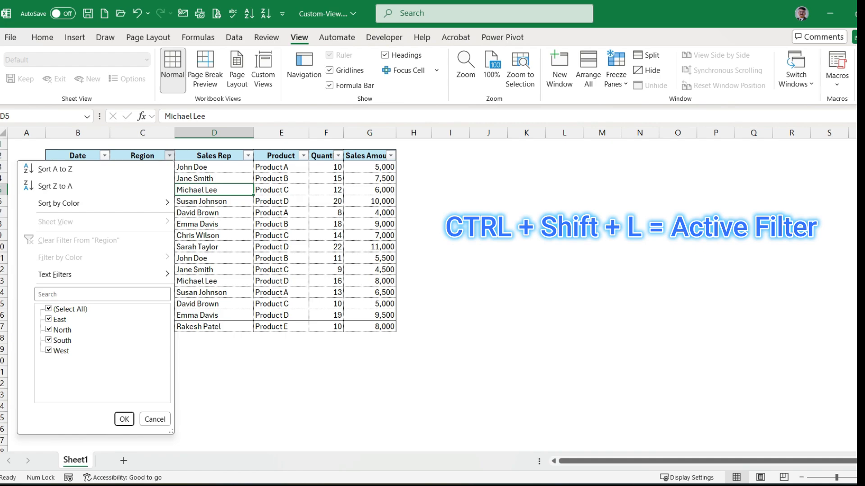
left_click(48, 309)
left_click(48, 319)
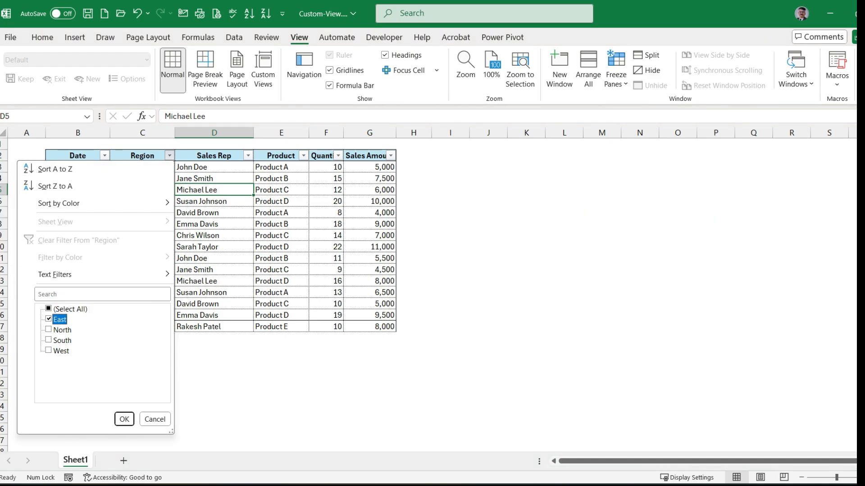
left_click(124, 419)
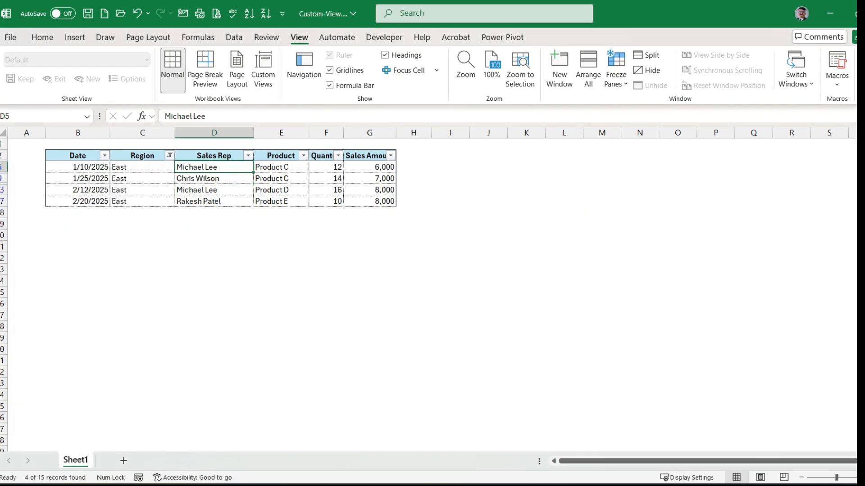
left_click(142, 201)
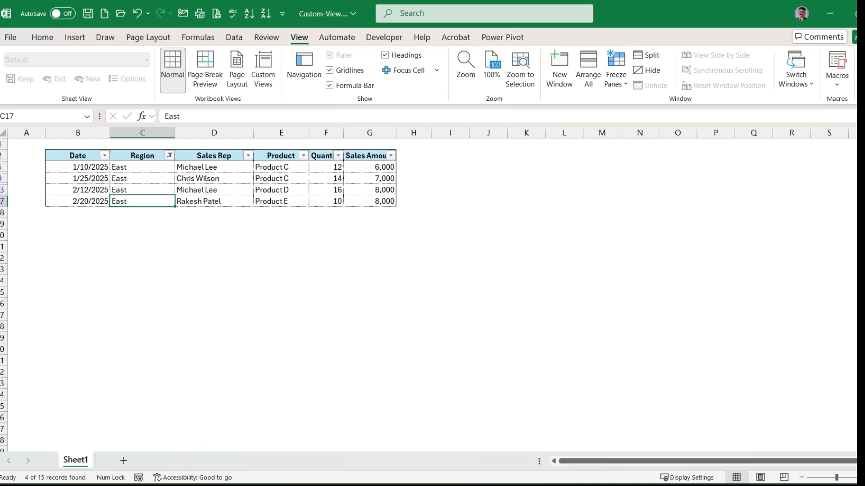
- Clear the filter from the Region column so that all regions are included again
left_click(170, 155)
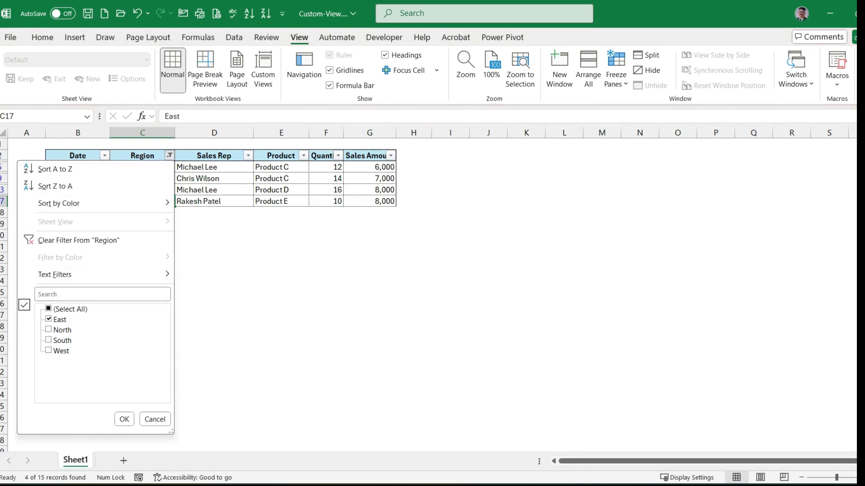
left_click(49, 309)
left_click(79, 241)
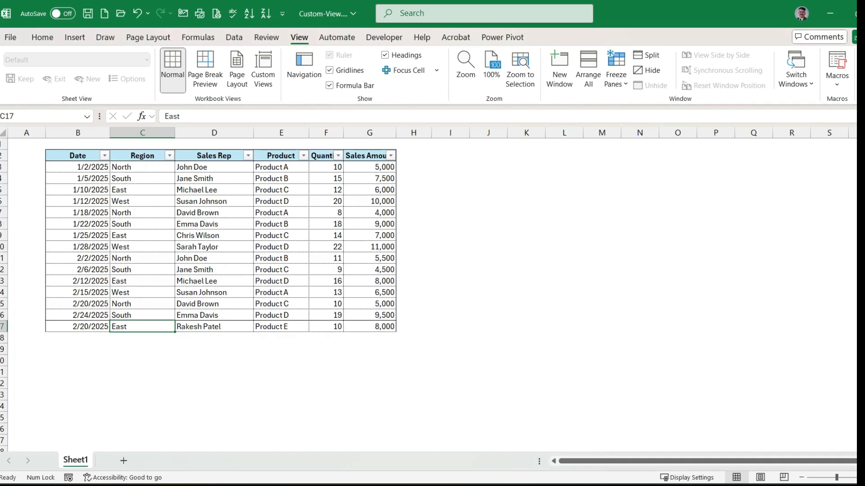
- Filter the Sales Amount column with a number filter to values greater than 7000
left_click(369, 189)
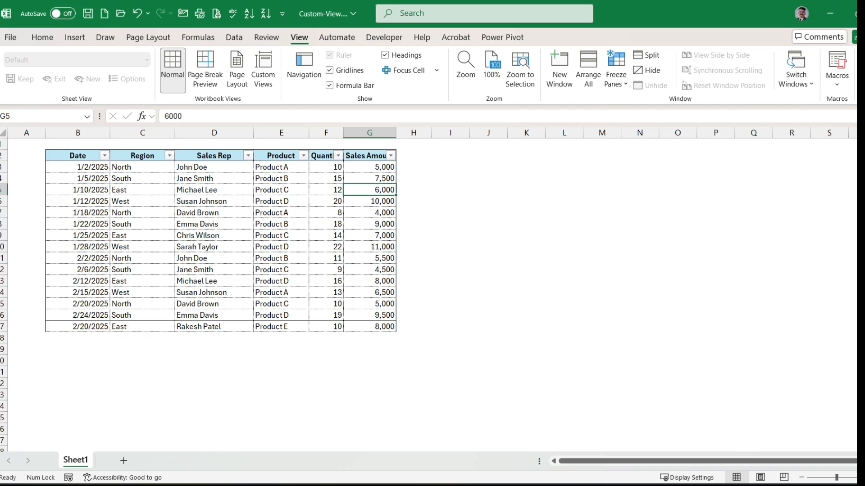
left_click(390, 156)
mouse_move(316, 275)
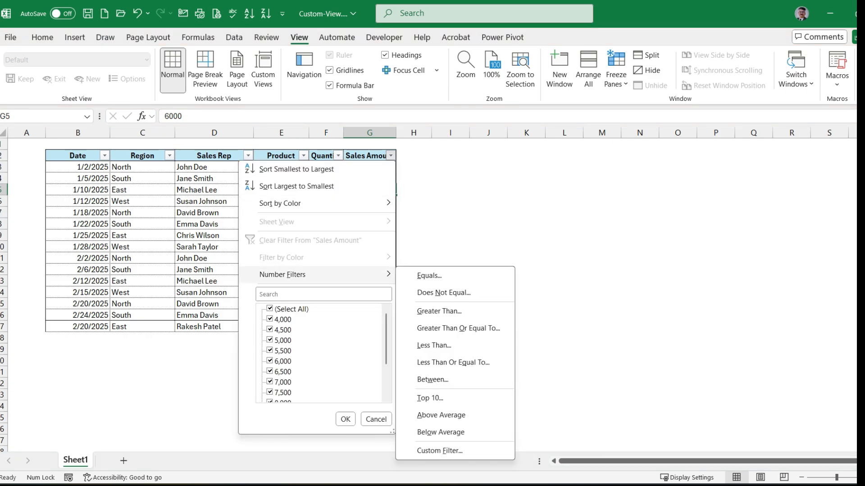
left_click(439, 311)
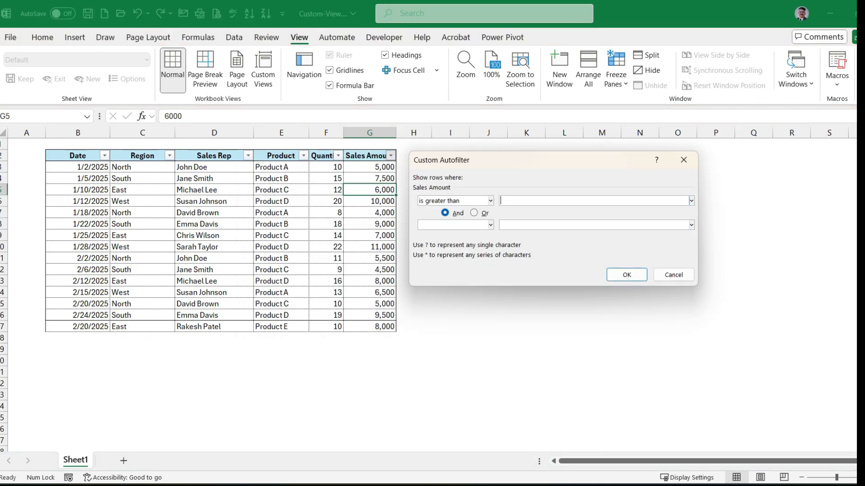
type("7000")
left_click(627, 275)
left_click(370, 225)
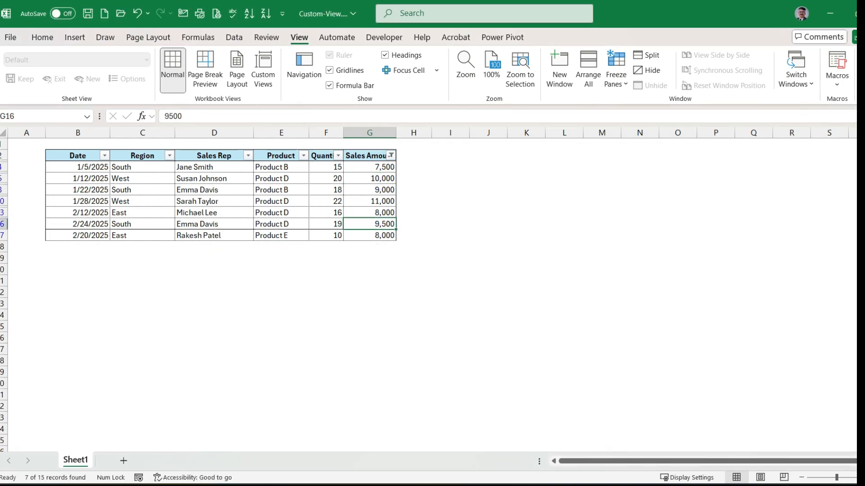
left_click(281, 269)
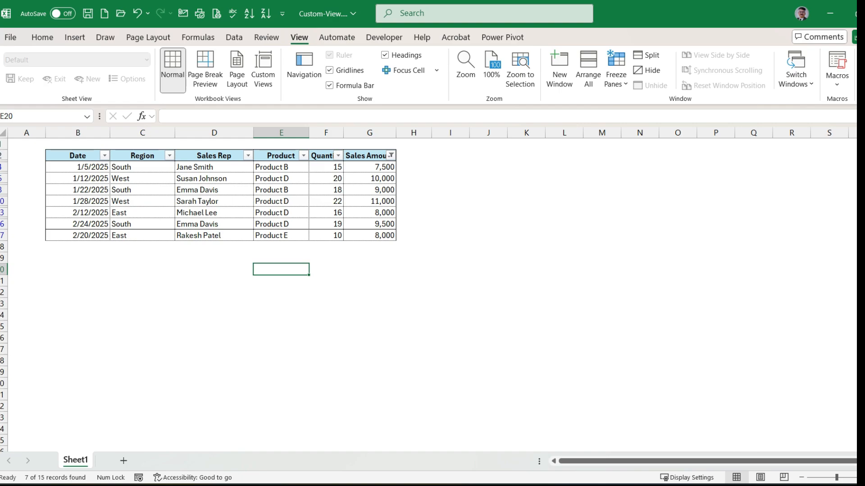
left_click(169, 156)
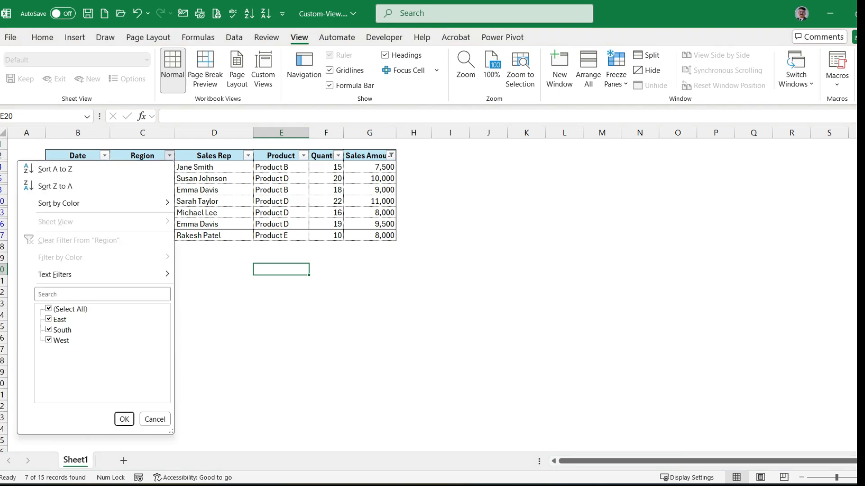
key("Escape")
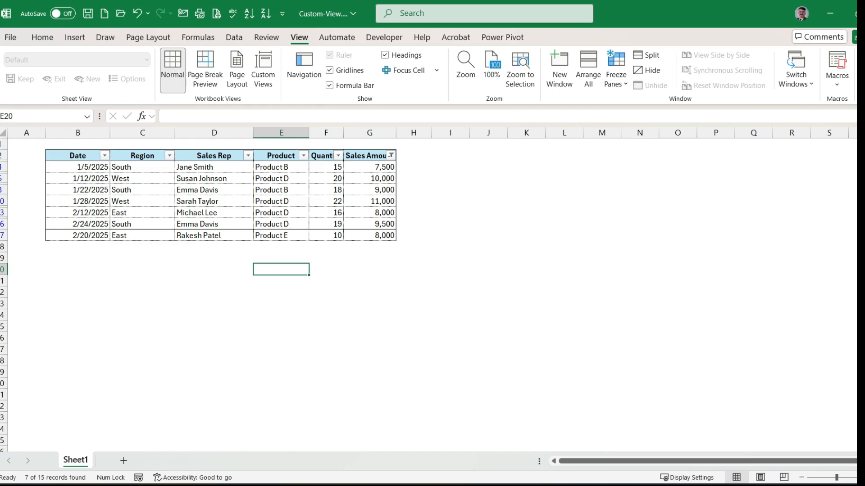
left_click(370, 201)
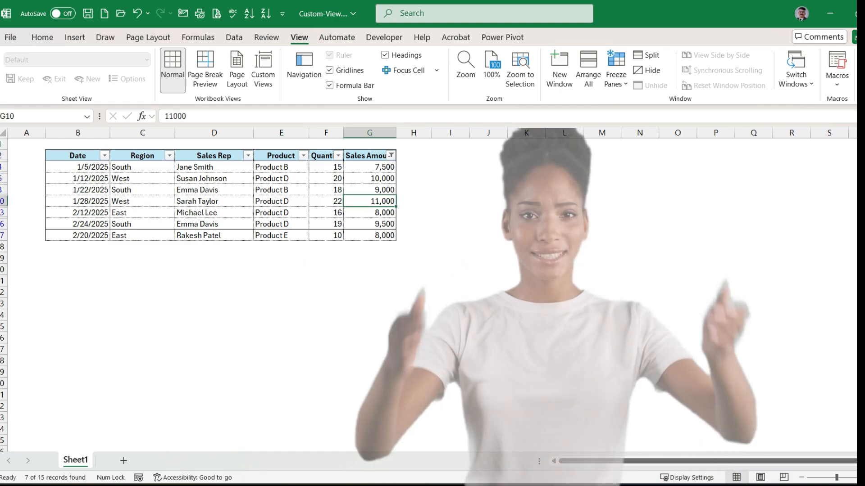
left_click(281, 246)
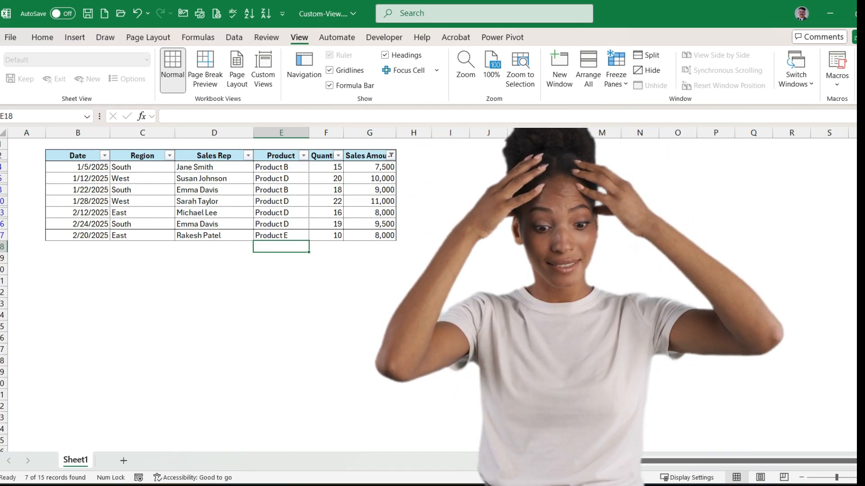
- Turn off filtering on the sales table, removing the Sales Amount condition
left_click(281, 190)
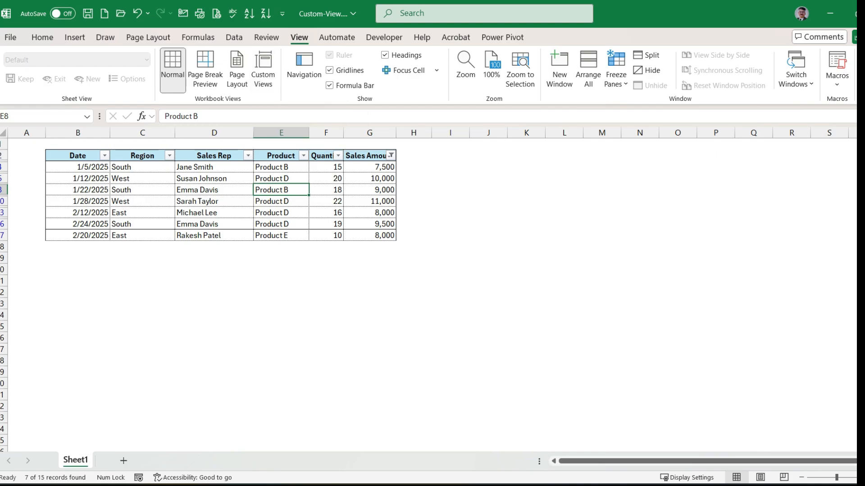
key("ctrl+shift+l")
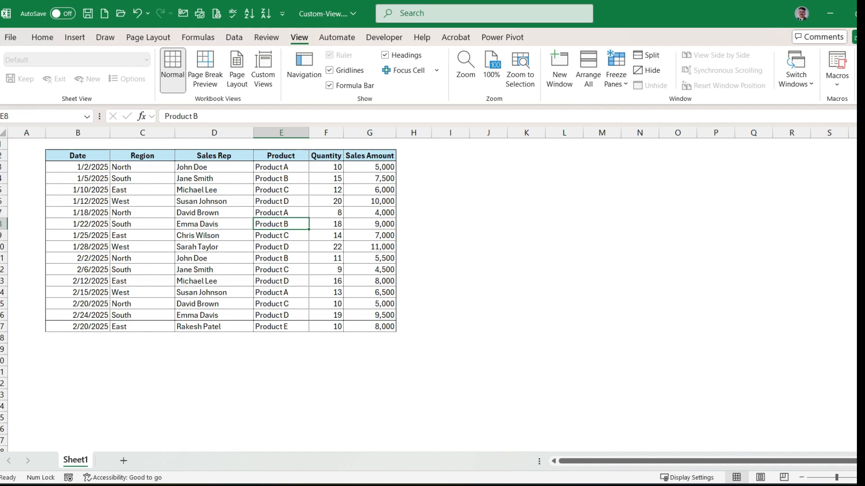
left_click(214, 213)
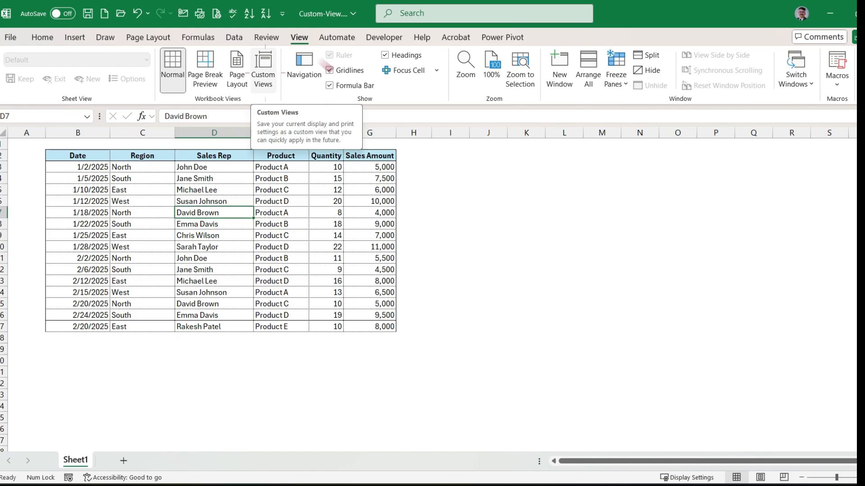
- Open the workbook's saved custom views and show the East-Region view
left_click(263, 72)
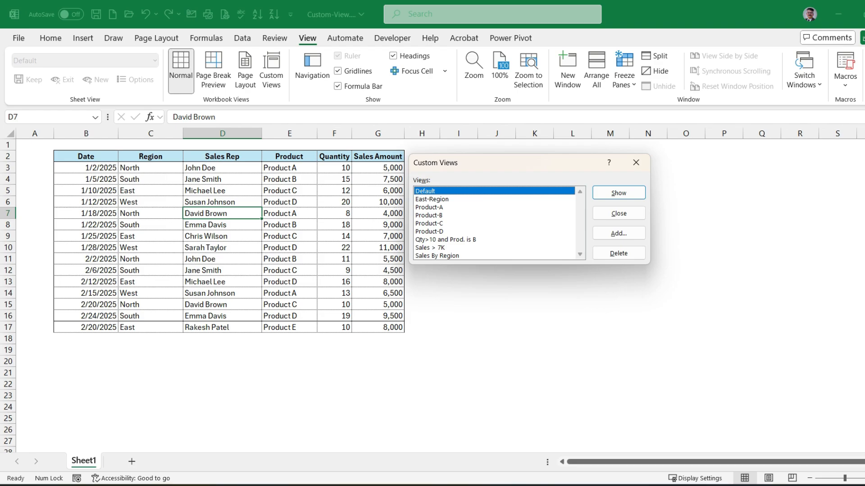
left_click_drag(457, 163, 513, 161)
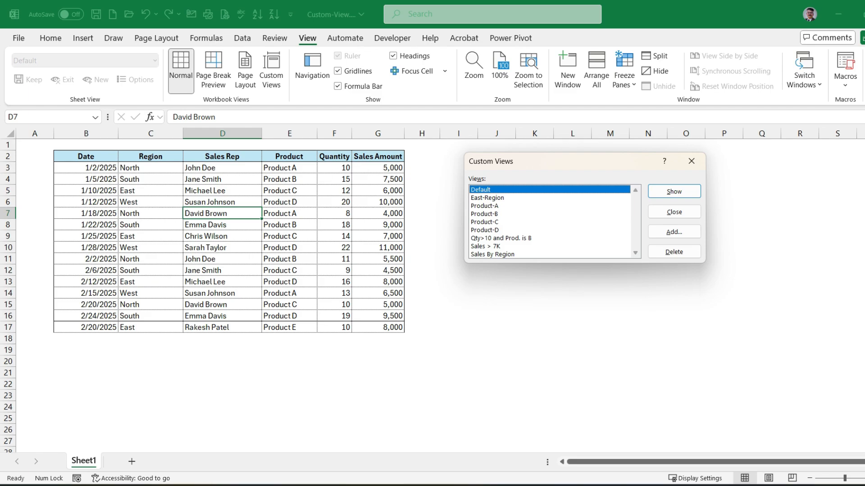
left_click(488, 198)
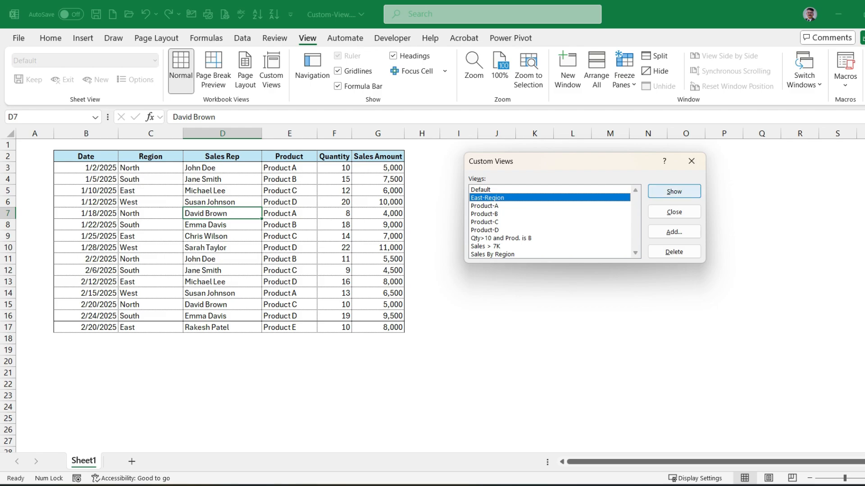
left_click(674, 191)
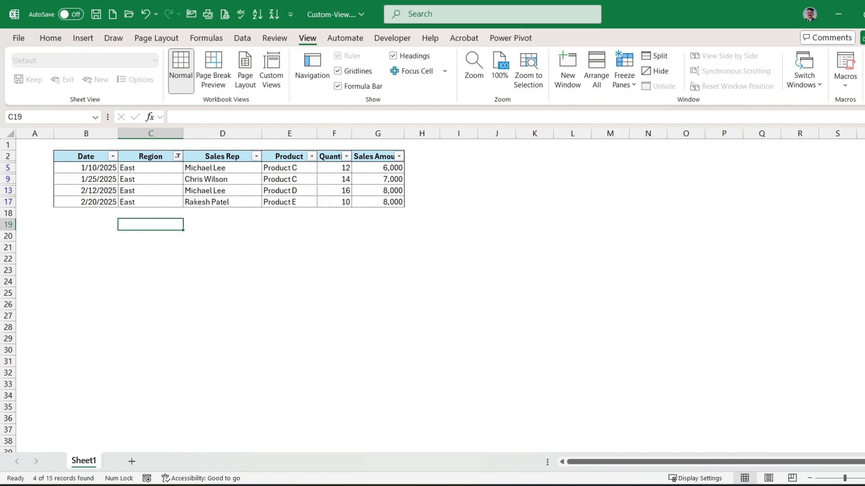
left_click(150, 168)
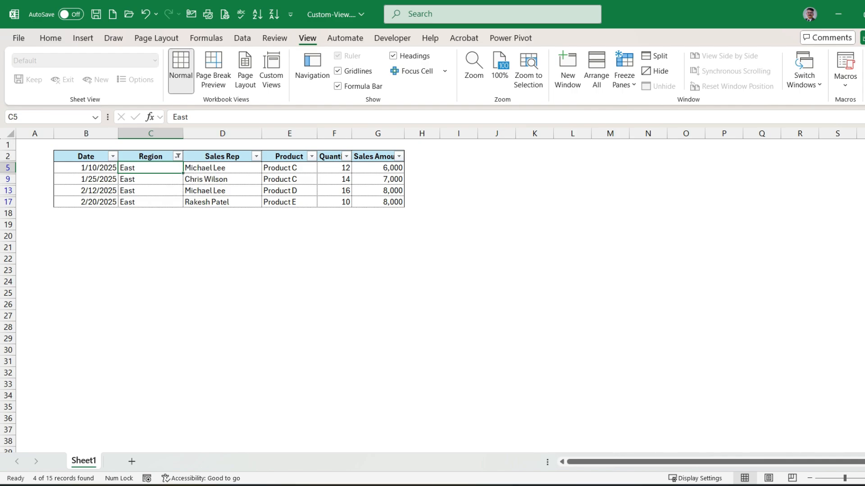
- Switch the sheet to the saved custom view Sales > 7K
left_click(271, 69)
left_click(486, 246)
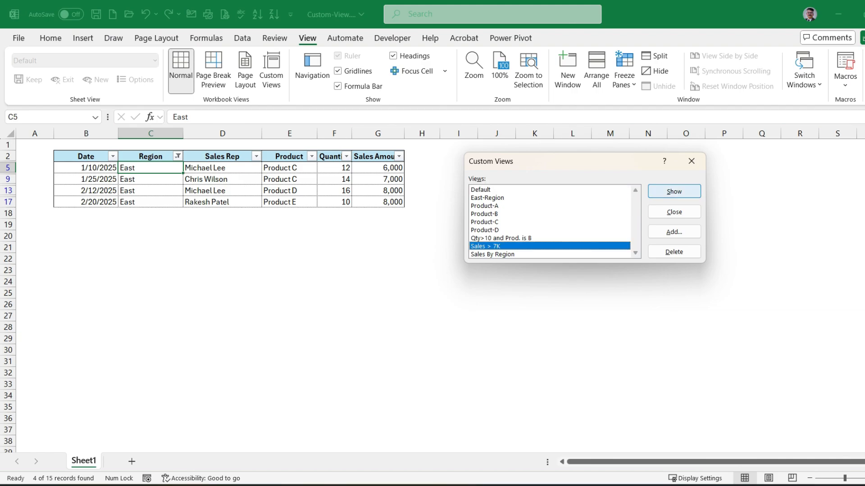
left_click(674, 191)
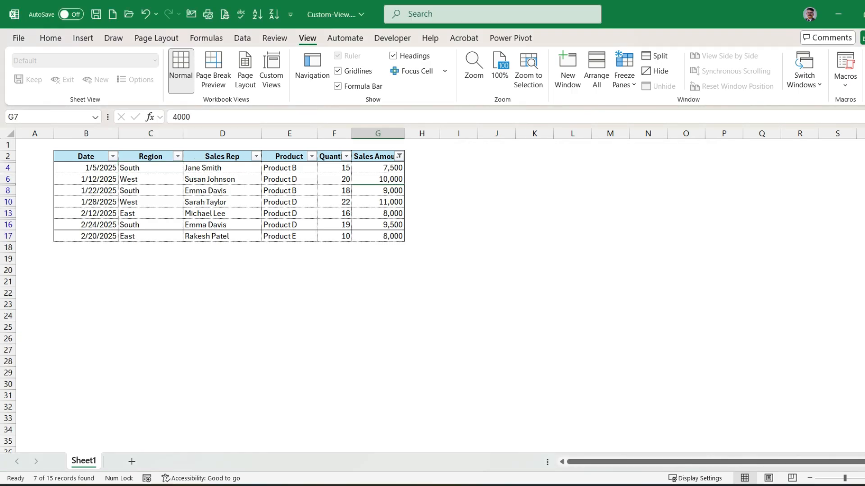
mouse_move(399, 157)
left_click(378, 202)
left_click(222, 214)
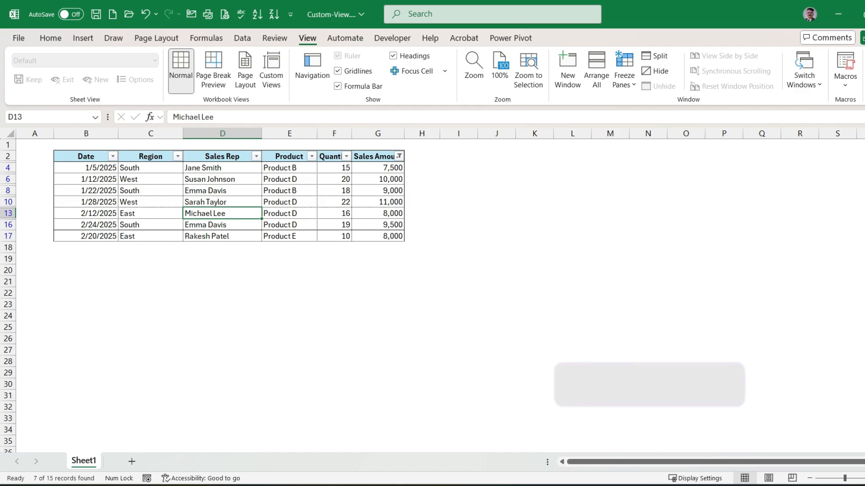
- Return the sheet to the unfiltered table with the saved custom view Default
left_click(271, 71)
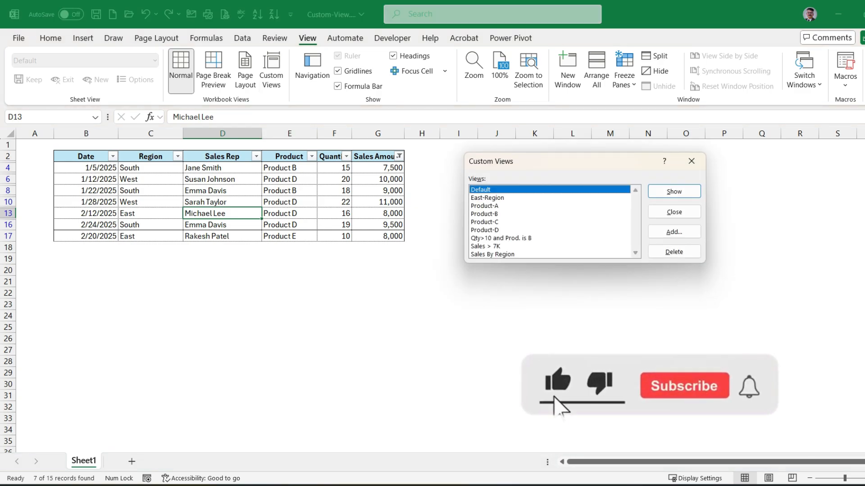
key("Return")
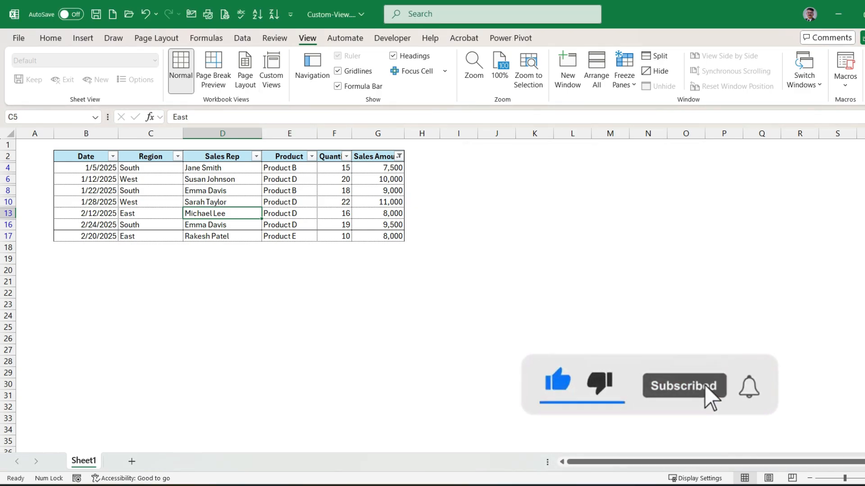
left_click(289, 202)
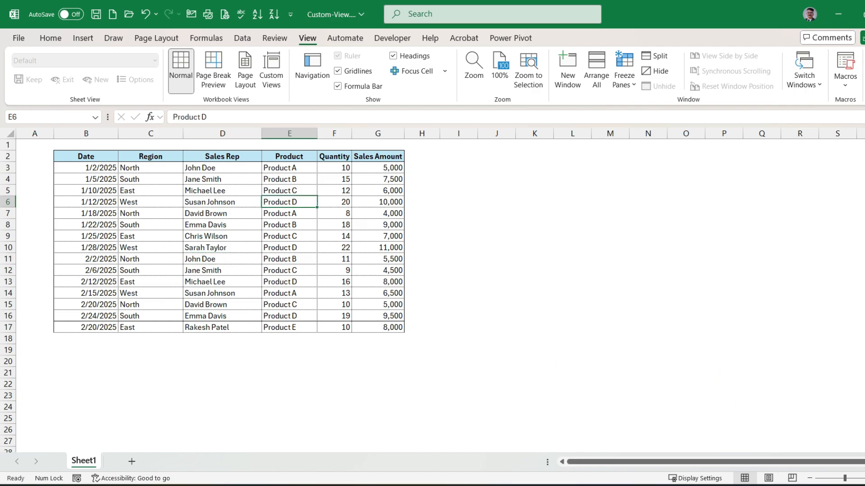
- Turn on filtering for the unfiltered sales table from a cell in the Quantity column
left_click(334, 156)
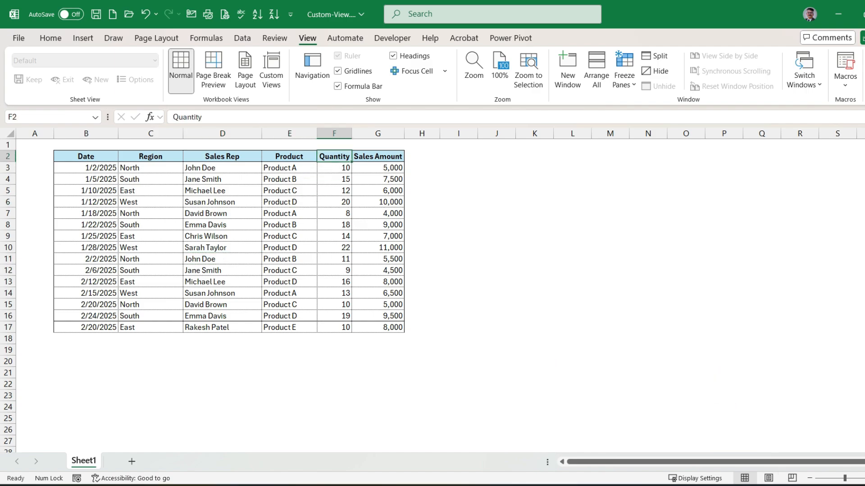
left_click(289, 168)
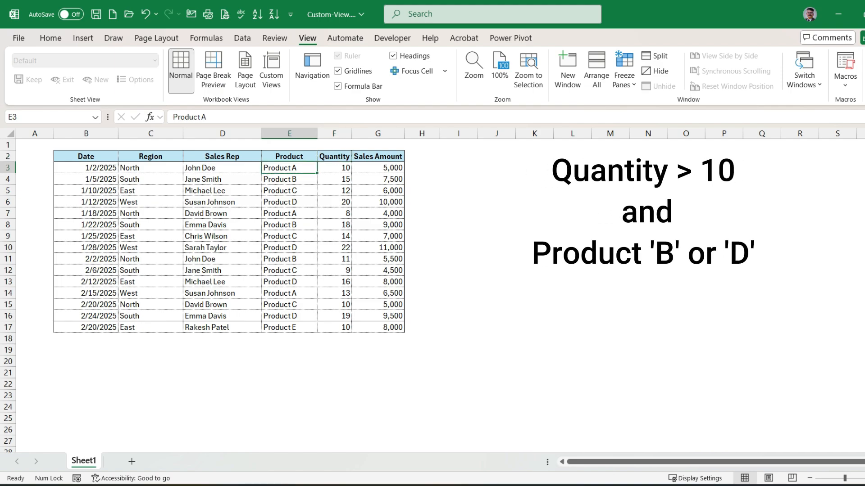
left_click(334, 180)
key("ctrl+shift+l")
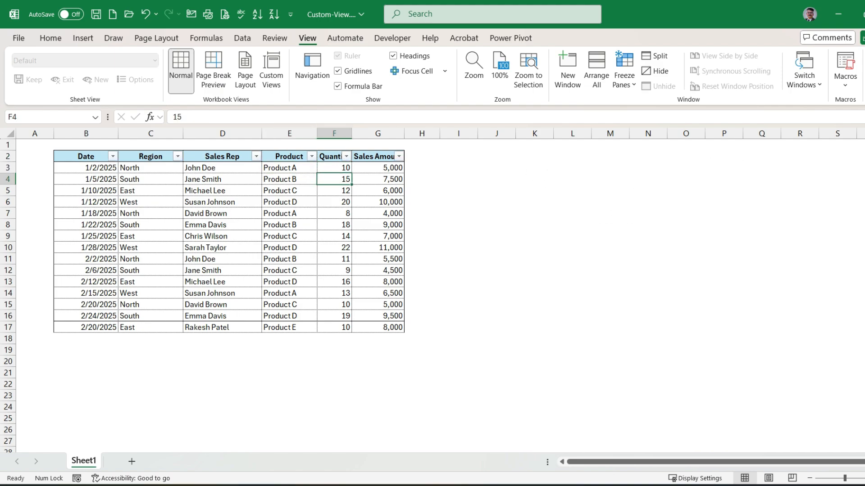
- Filter the Quantity column to rows with values greater than 10
left_click(346, 157)
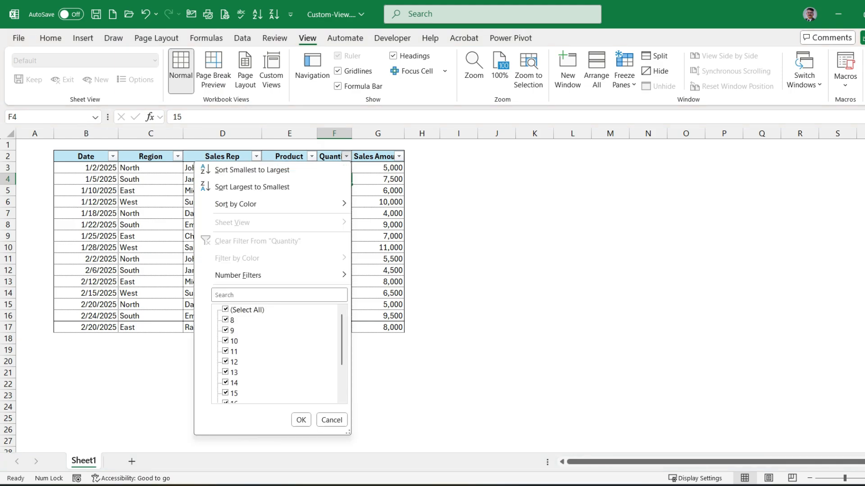
left_click(225, 310)
left_click(226, 310)
mouse_move(238, 275)
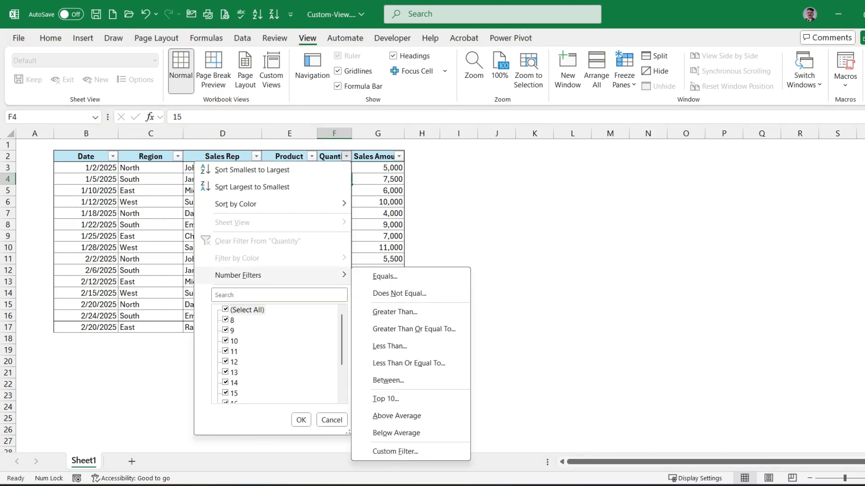
left_click(394, 312)
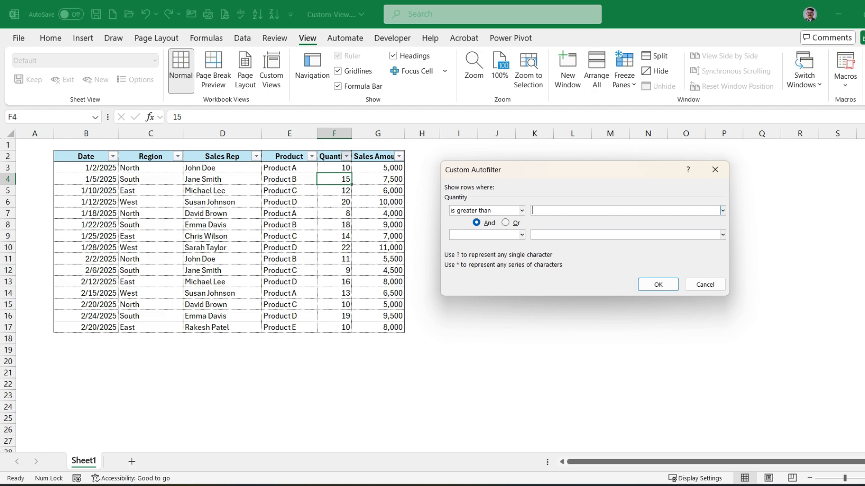
type("7")
key("BackSpace")
type("10")
left_click(658, 285)
left_click(335, 236)
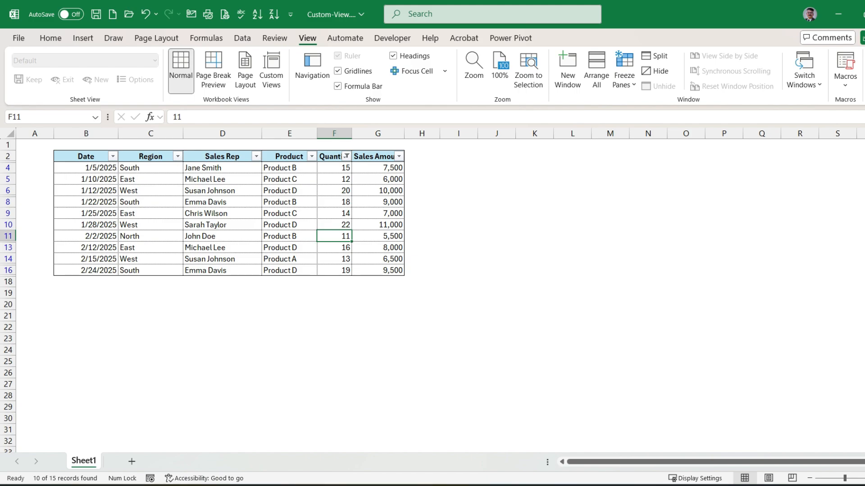
left_click_drag(289, 168, 289, 270)
left_click(290, 259)
left_click_drag(150, 167, 150, 259)
left_click(289, 202)
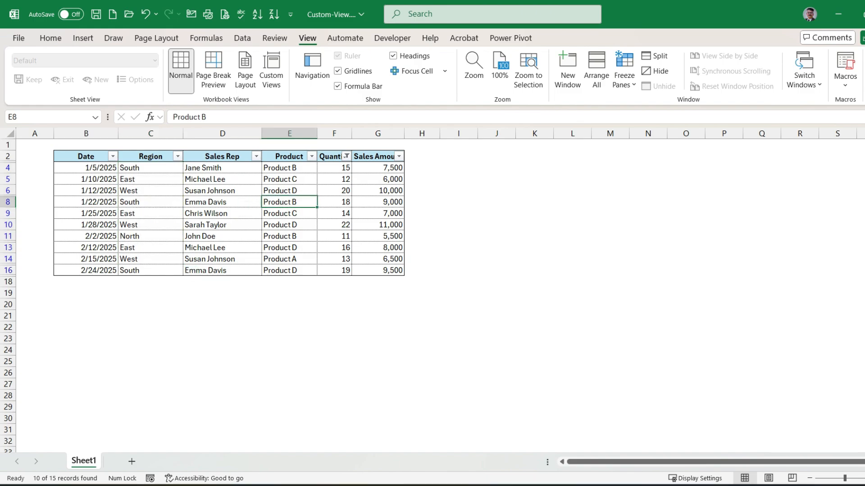
- Filter the Product column to show only Product B within the quantity-filtered rows
left_click(312, 156)
left_click(191, 310)
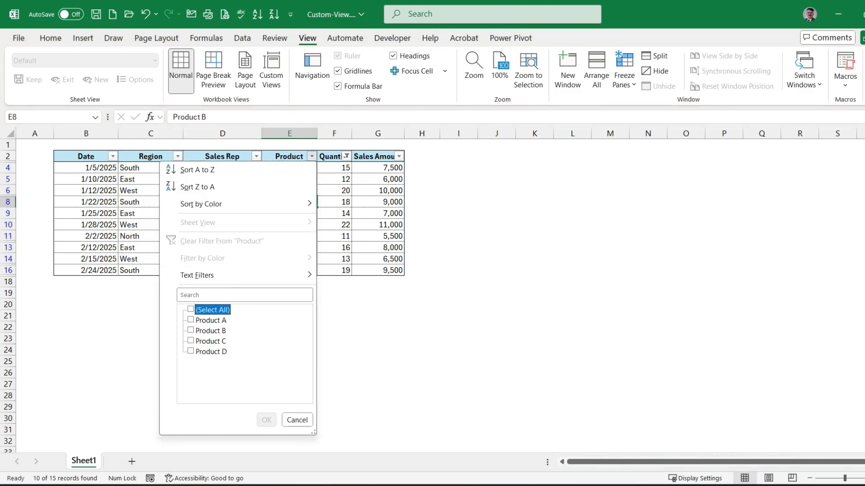
left_click(191, 330)
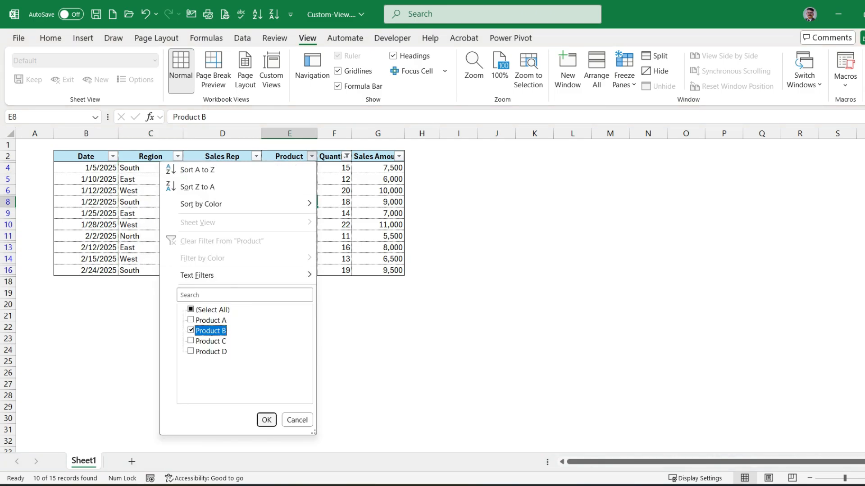
left_click(267, 421)
left_click(289, 258)
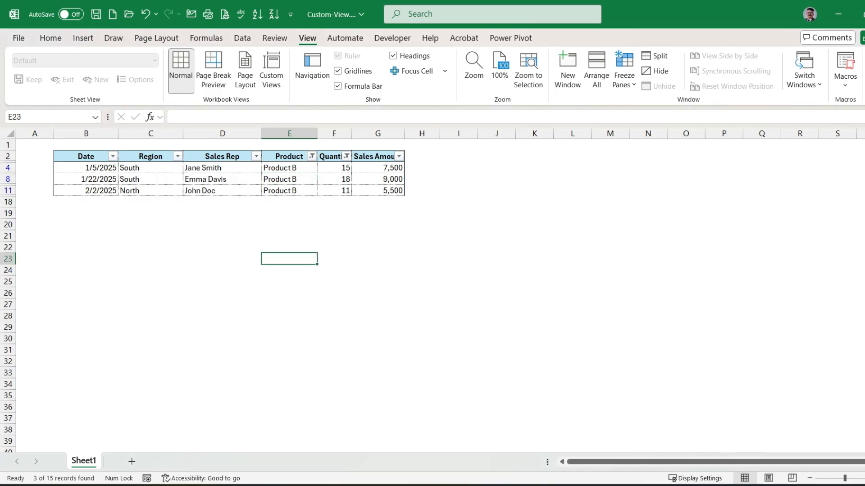
- Add Product D to the Product column filter alongside Product B
left_click(311, 156)
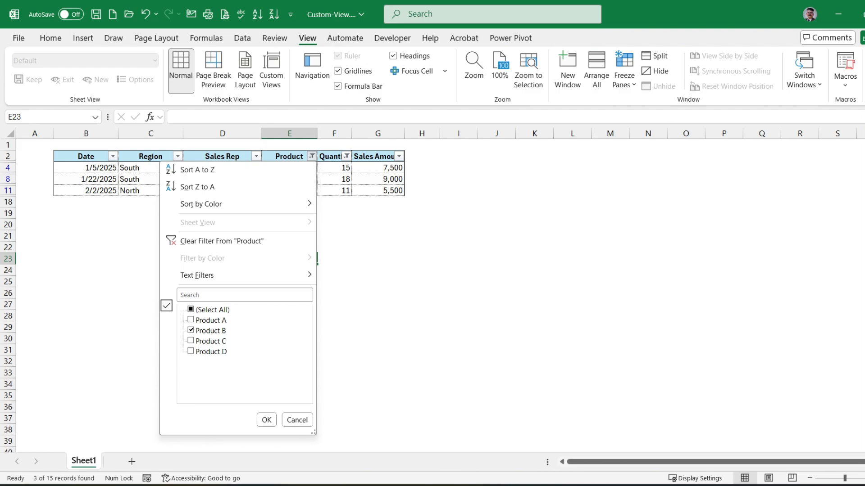
left_click(191, 351)
left_click(267, 421)
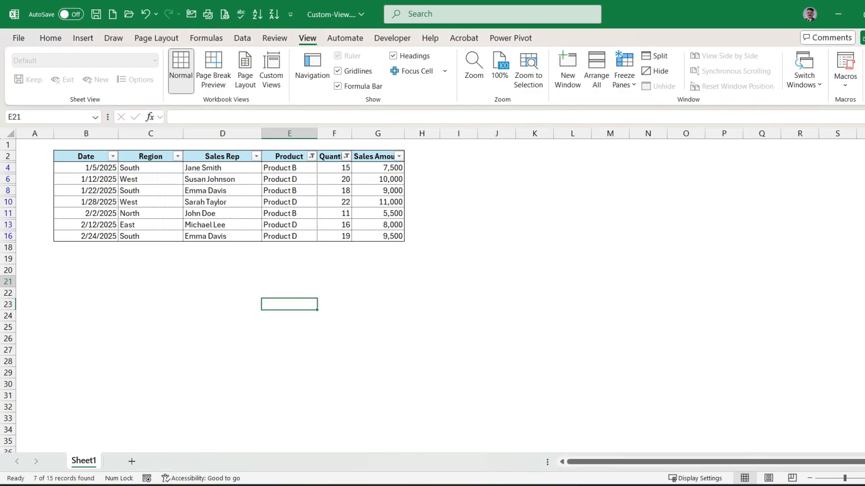
left_click(289, 281)
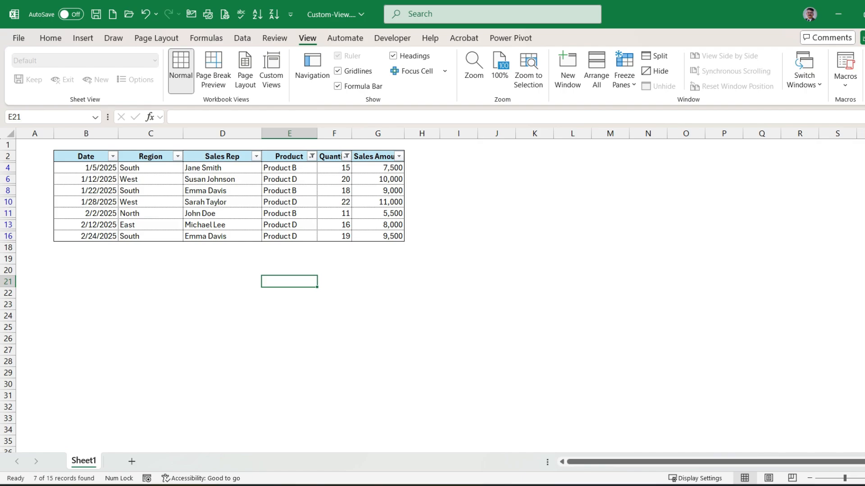
- Save the filtered table as a custom view named "Qty>10 and Product B and D", including print settings and filter settings
left_click(272, 70)
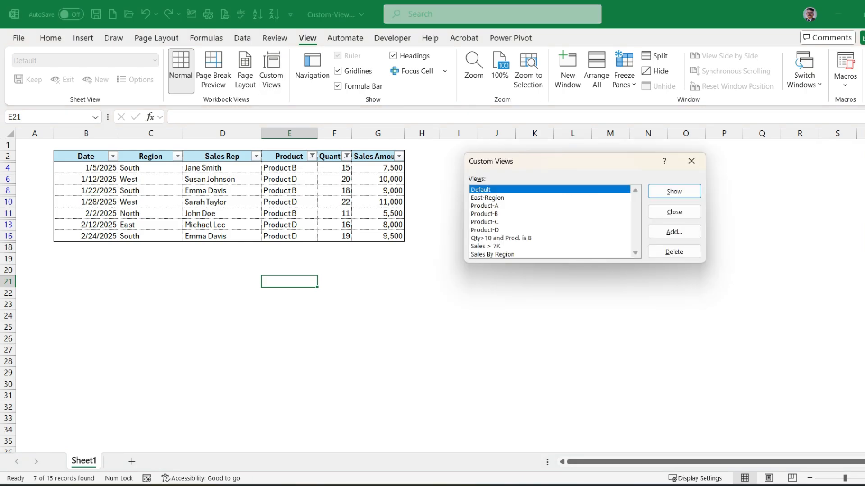
left_click(674, 232)
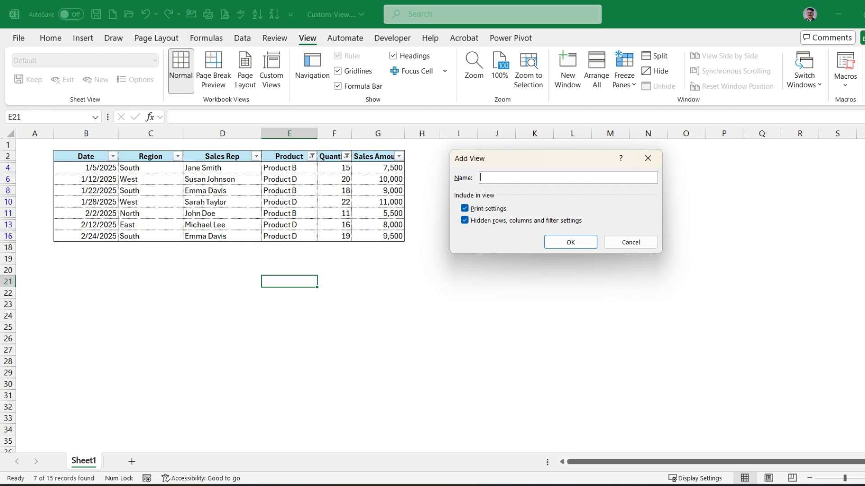
type("Qty>10 and Product")
type("D")
key("Return")
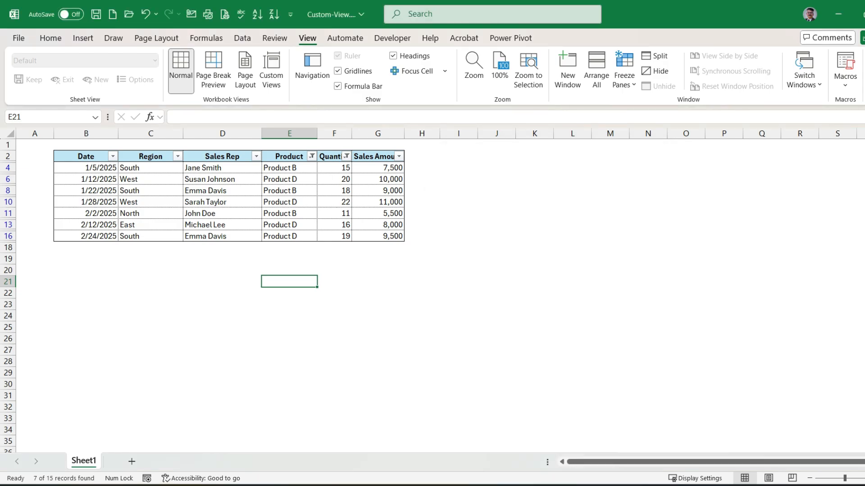
- Locate the new view among the saved custom views, then return the sheet to the Default view
key("Up")
key("Up")
key("Up")
key("Up")
key("Up")
key("Up")
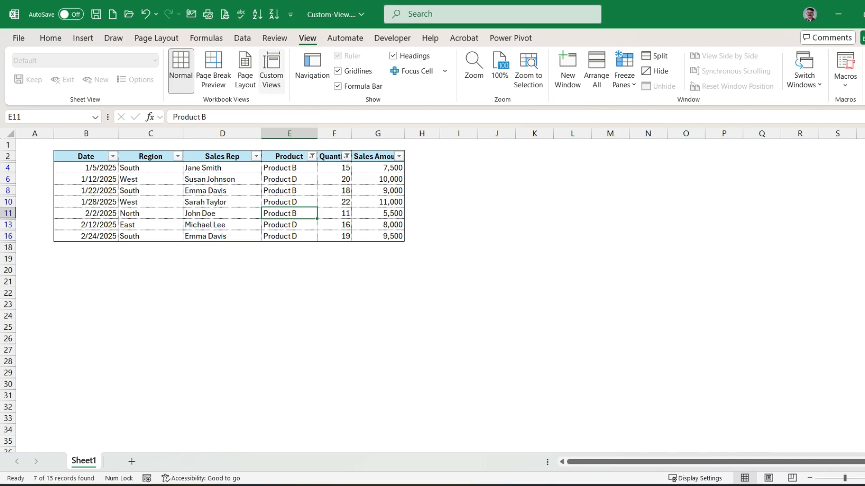
left_click(271, 70)
scroll(523, 215, "down", 1)
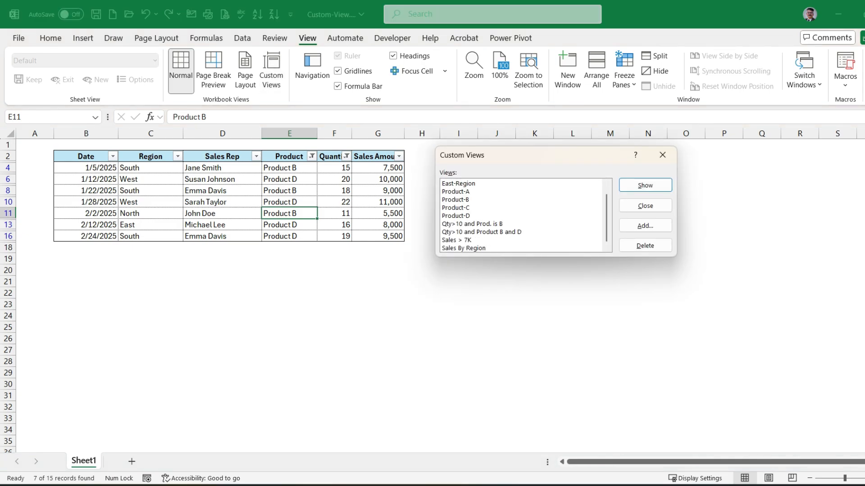
left_click(482, 232)
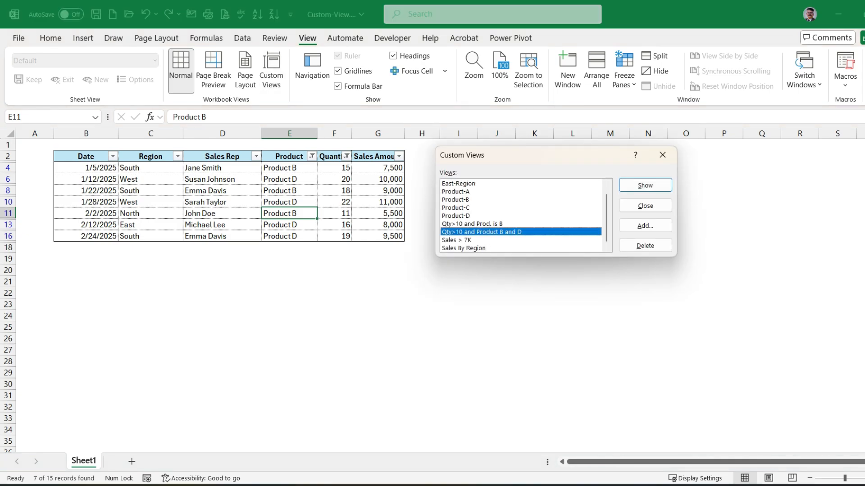
scroll(521, 215, "up", 1)
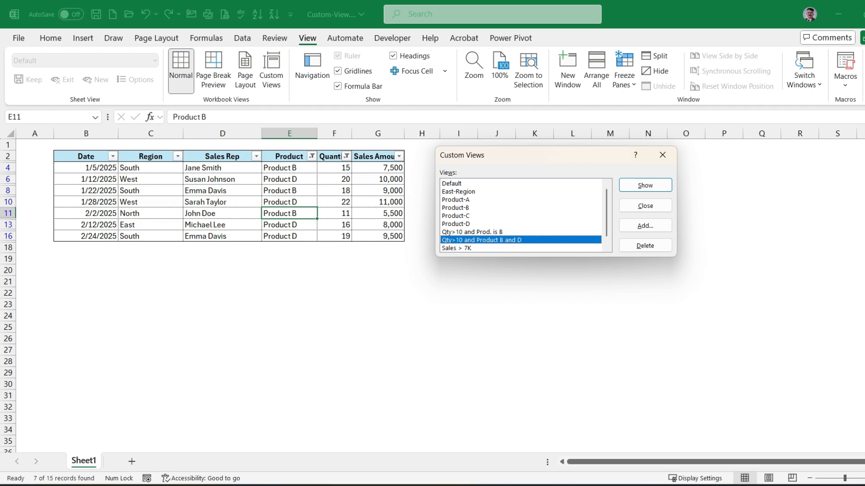
double_click(452, 184)
left_click(289, 259)
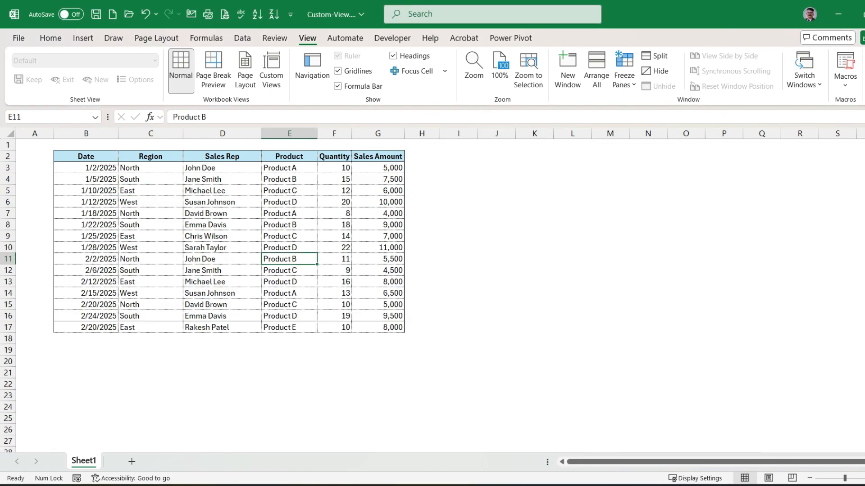
- Show the saved custom view "Qty>10 and Product B and D" from the unfiltered table
left_click(271, 68)
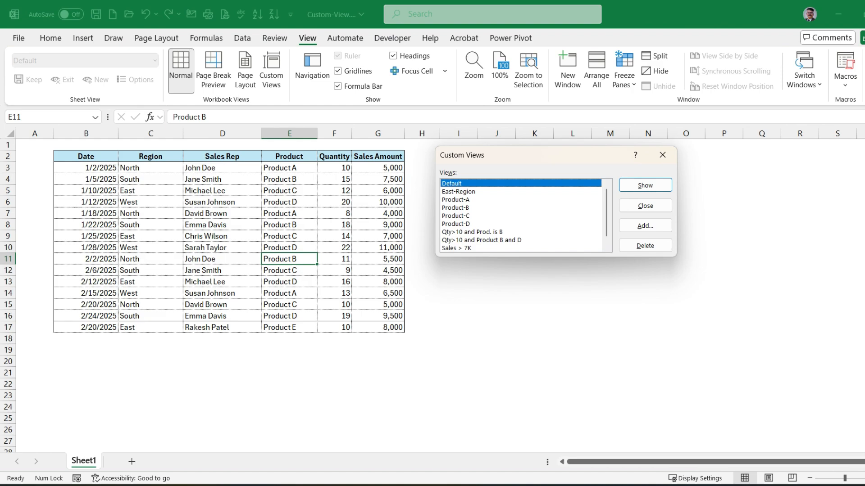
left_click(482, 240)
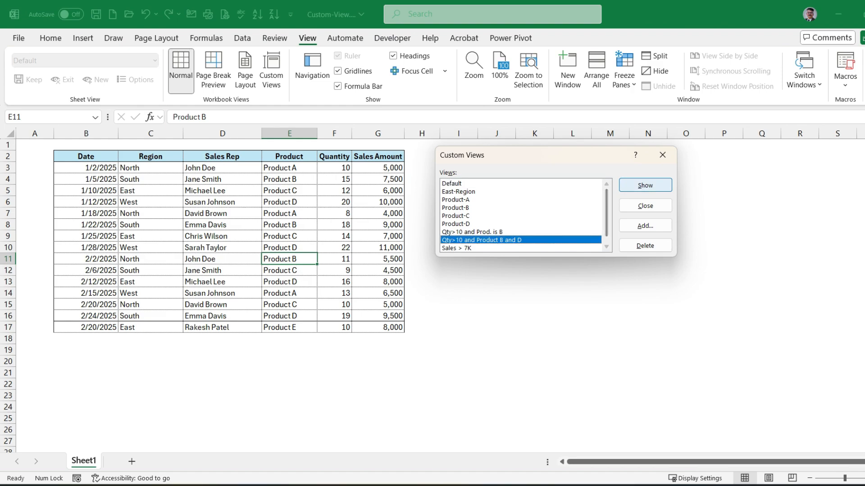
left_click(645, 185)
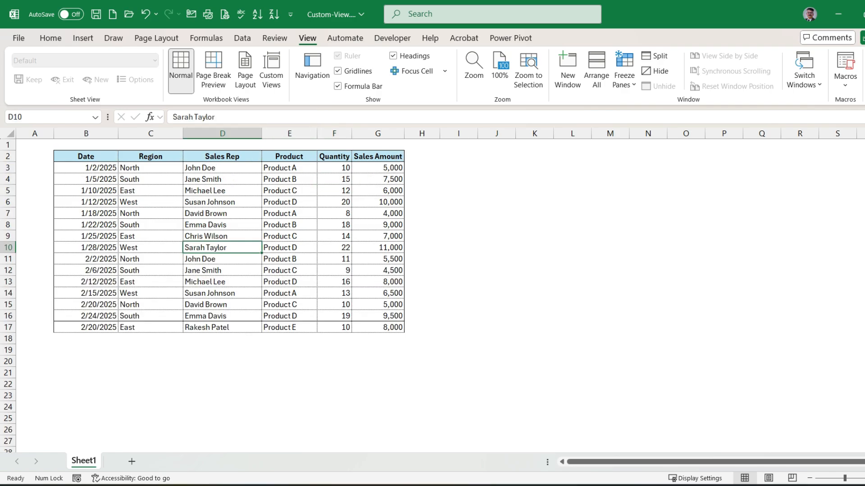
- Duplicate the last sales record in row 17 into the empty row 18 below it
left_click(86, 339)
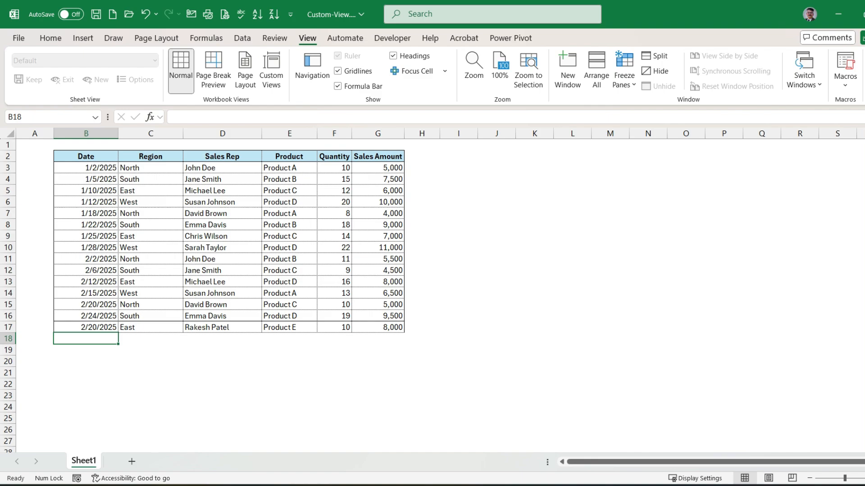
key("Up")
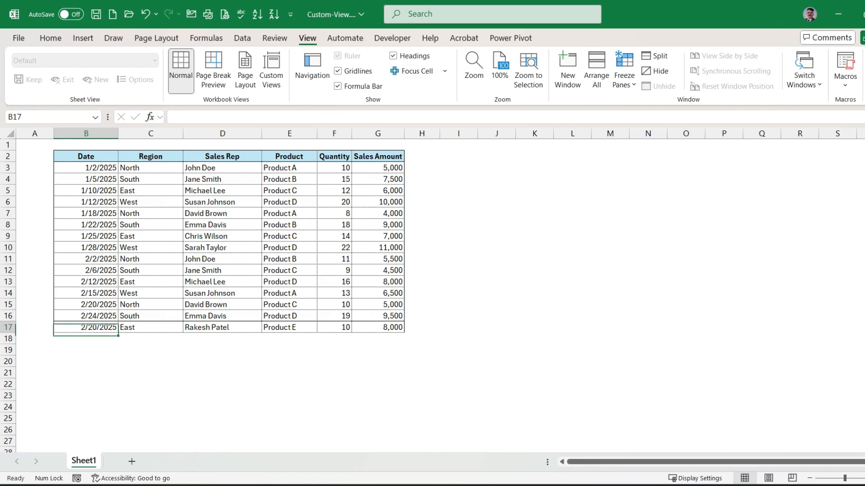
key("ctrl+shift+Right")
key("ctrl+c")
key("Down")
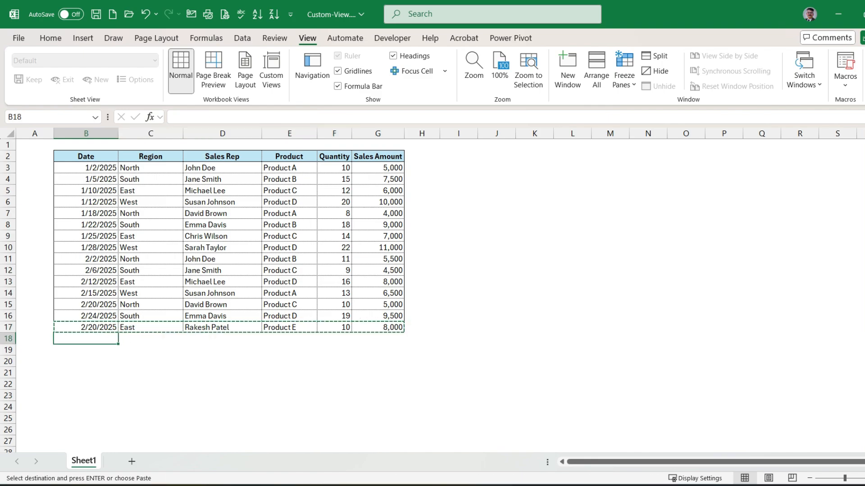
key("ctrl+v")
key("Escape")
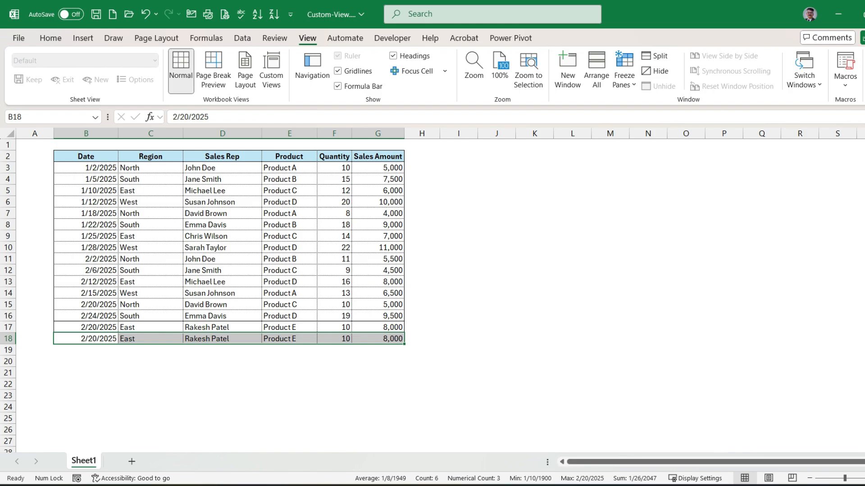
- Change the product in row 18 to Product D and replace the sales rep with another full name
key("Right")
key("Right")
key("Right")
key("F2")
key("shift+Left")
type("D")
key("shift+Tab")
type("Komal Pate")
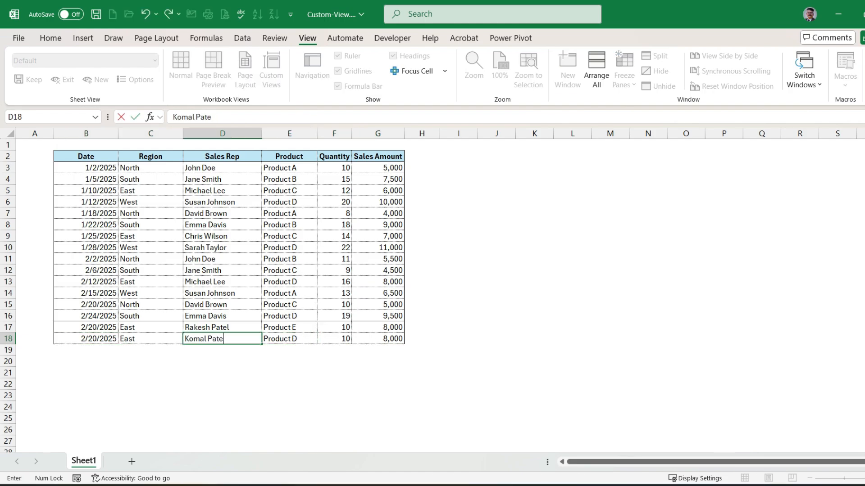
type("l")
key("shift+Tab")
- Set the region in row 18 to South and its quantity to 15
type("South")
key("shift+Tab")
key("Right")
key("Right")
key("Right")
key("Right")
type("15")
key("Return")
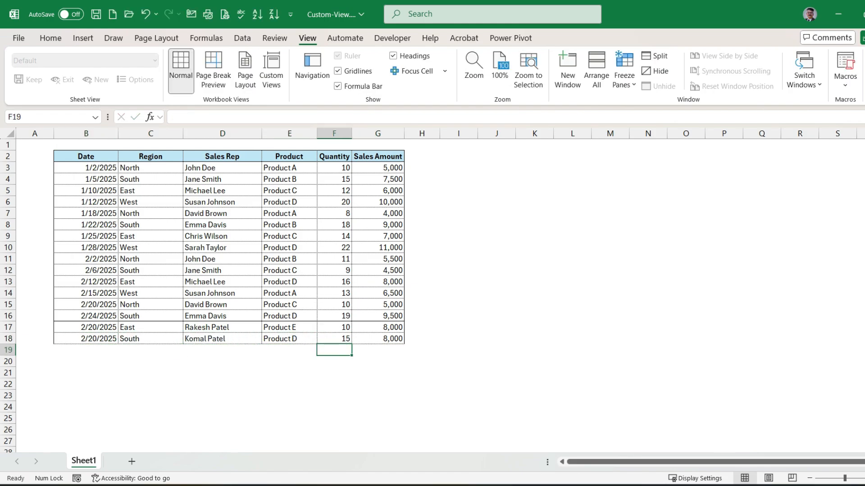
- Apply the custom view "Qty>10 and Product B and D" to the table with the added record
key("Up")
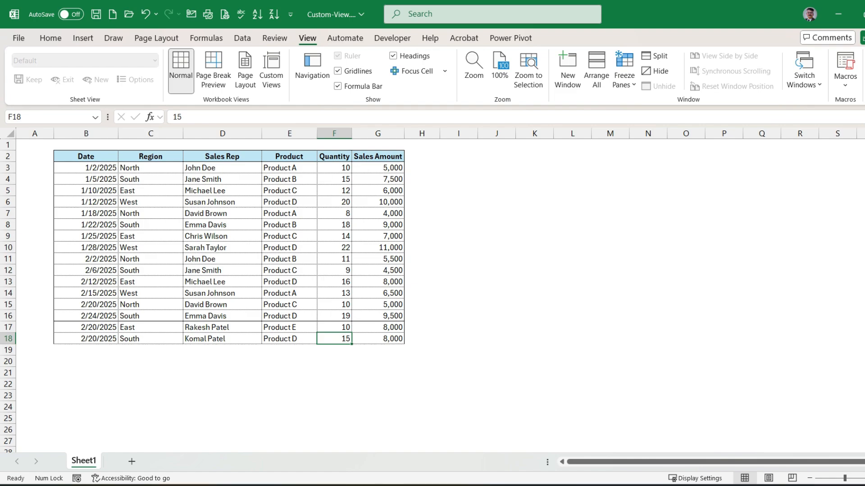
left_click(271, 70)
left_click(481, 240)
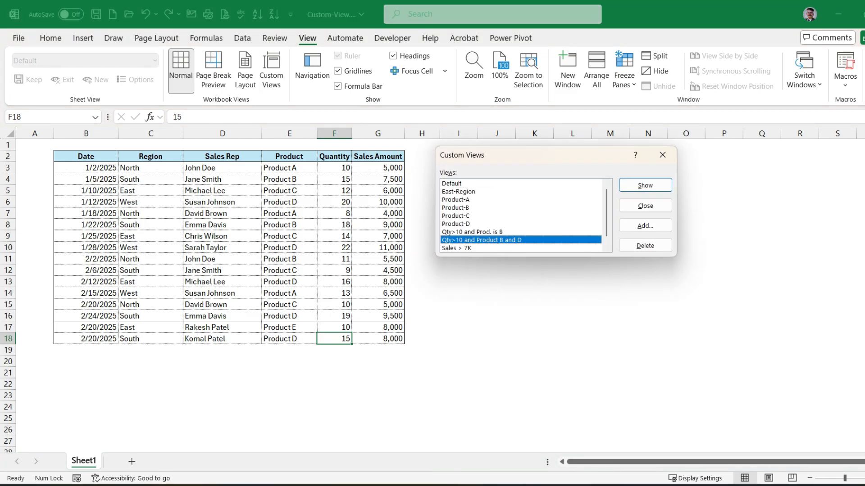
key("Return")
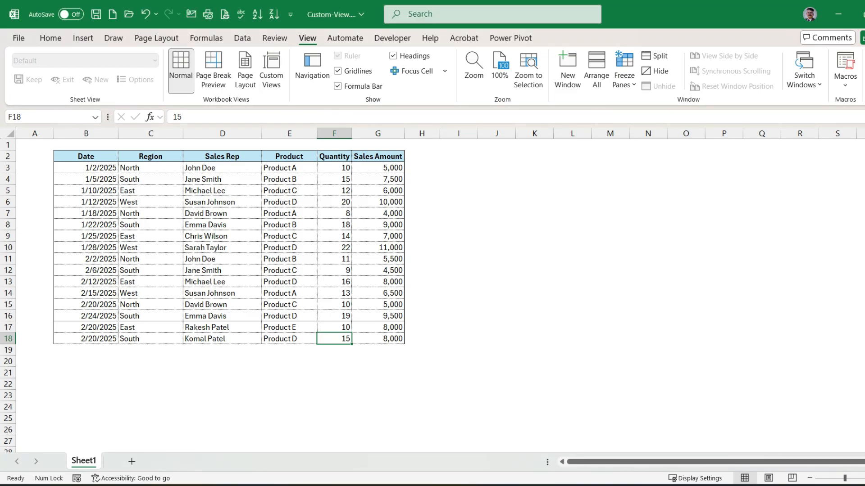
- Highlight row 18 from Date to Sales Amount to check the added record in the filtered view
key("Left")
key("Left")
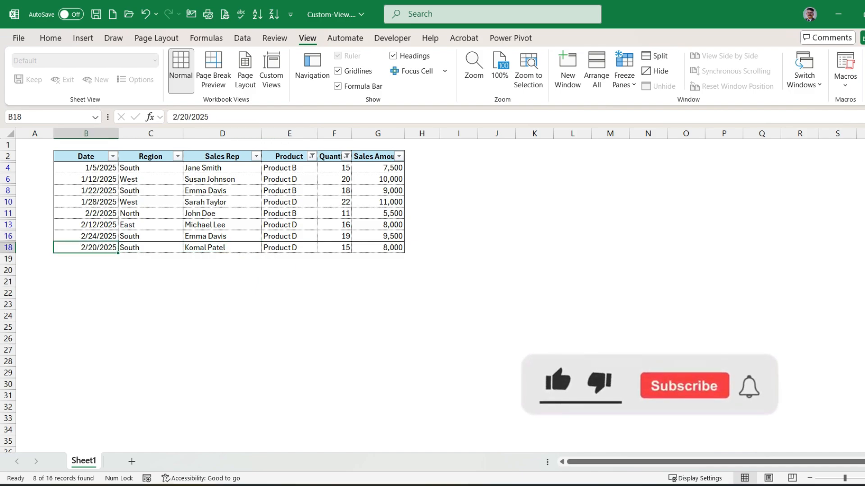
key("shift+Right")
key("shift+Right")
key("shift+Right")
key("shift+Right")
key("shift+Right")
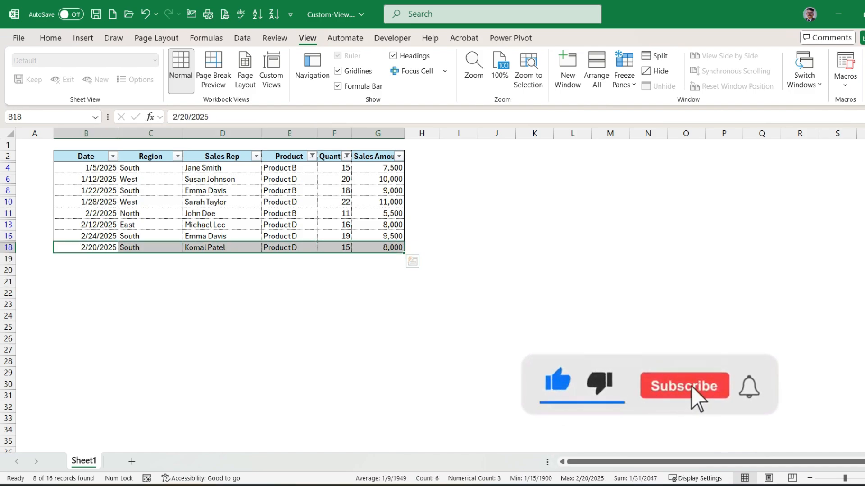
left_click(290, 225)
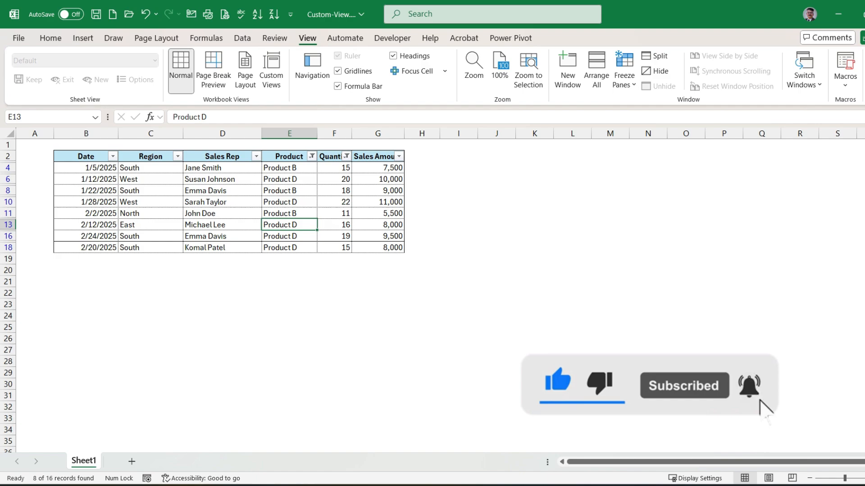